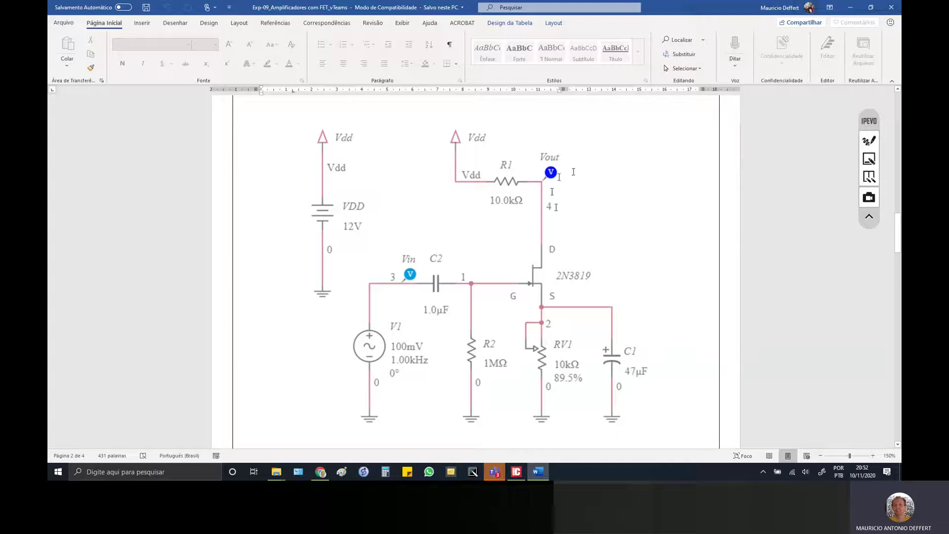
Review the lab handout from the Figure 02 circuit through items g, h and i, highlighting "AC Sweep" in item h.
scroll(564, 282, down, 4)
scroll(566, 292, down, 4)
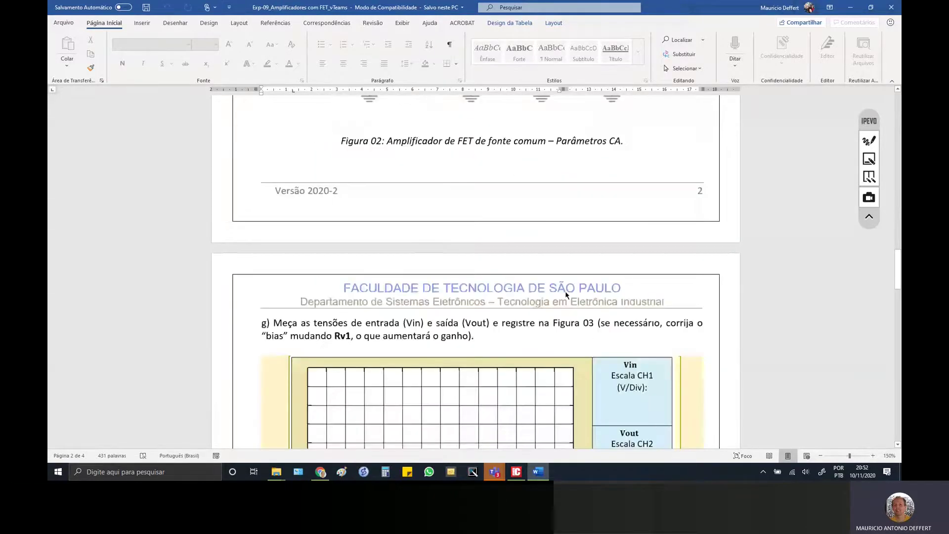
scroll(567, 294, down, 5)
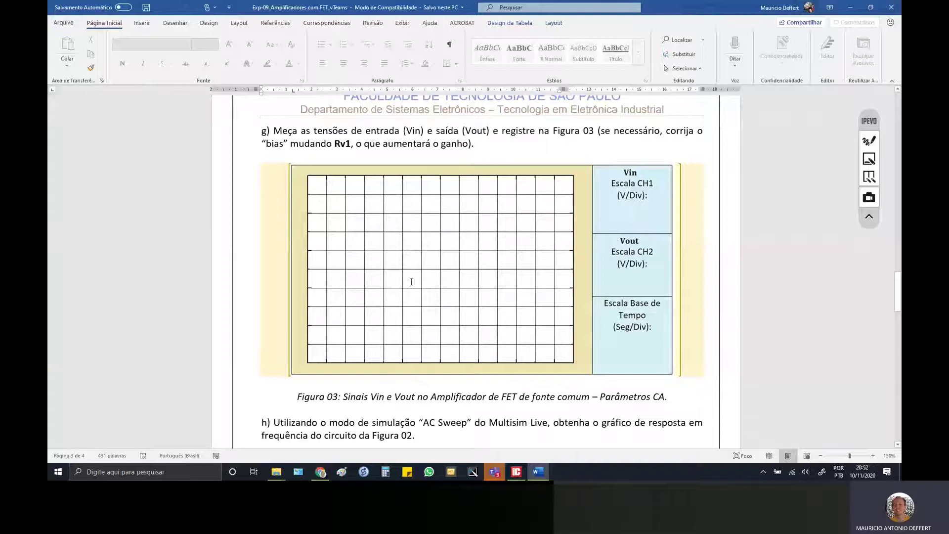
scroll(423, 290, down, 3)
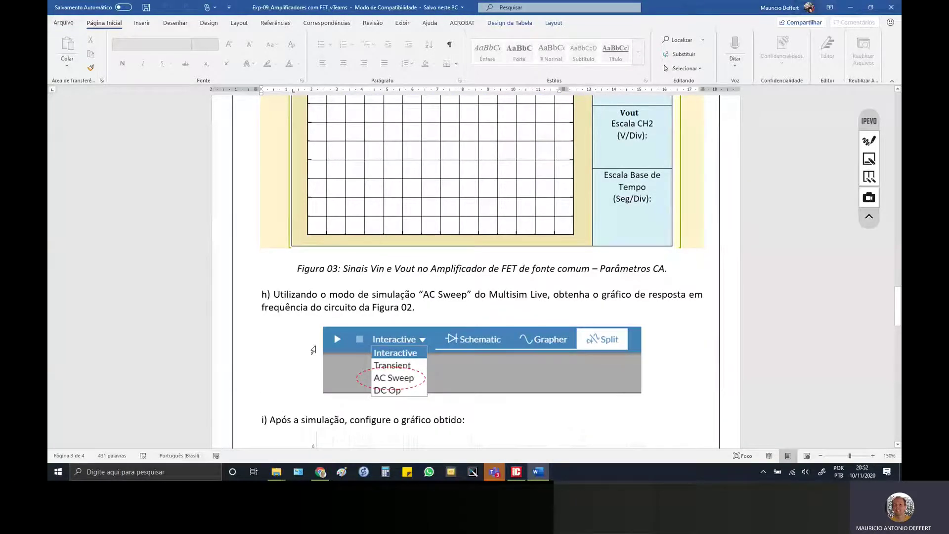
scroll(529, 331, down, 2)
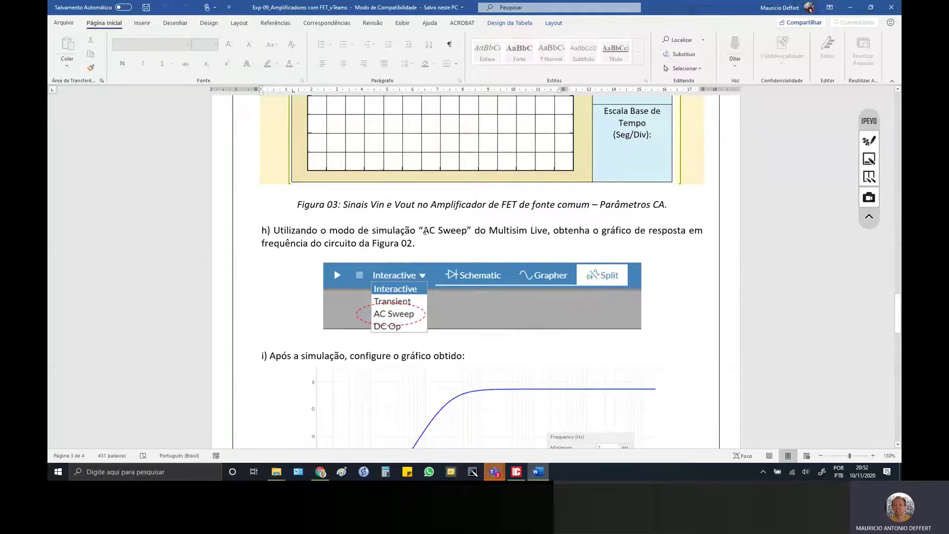
drag(423, 230, 455, 231)
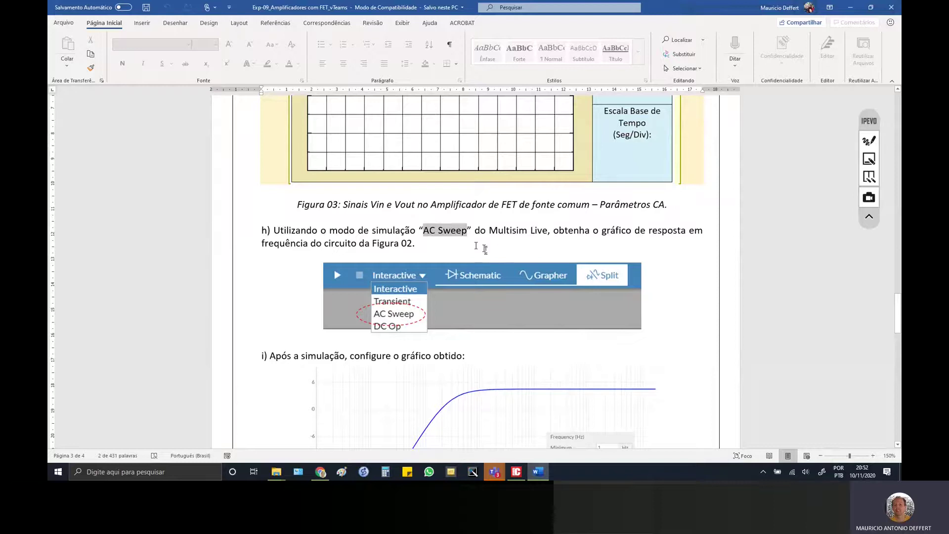
scroll(551, 371, down, 3)
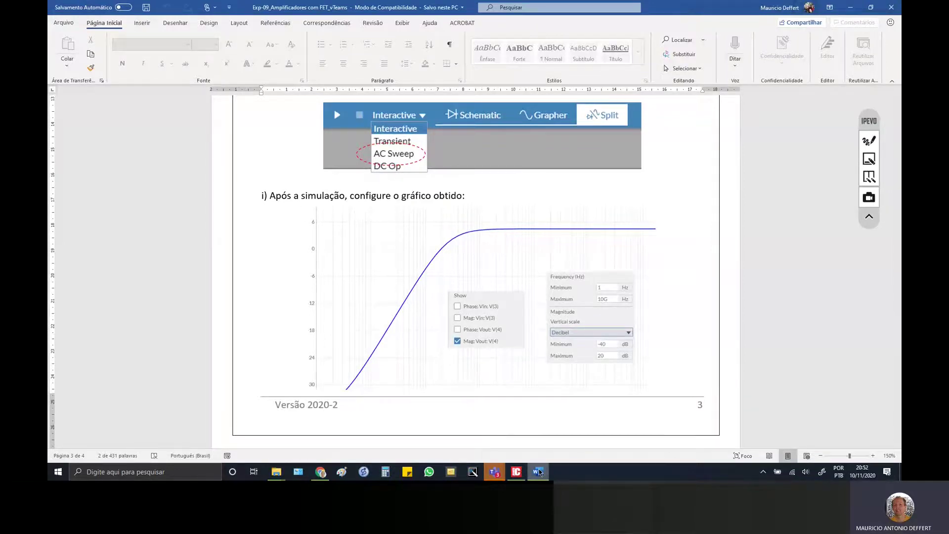
Switch to Multisim Live, discard the unsaved changes to EXP-09a (JFET) and open EXP-09b (JFET) from My Circuits.
click(326, 478)
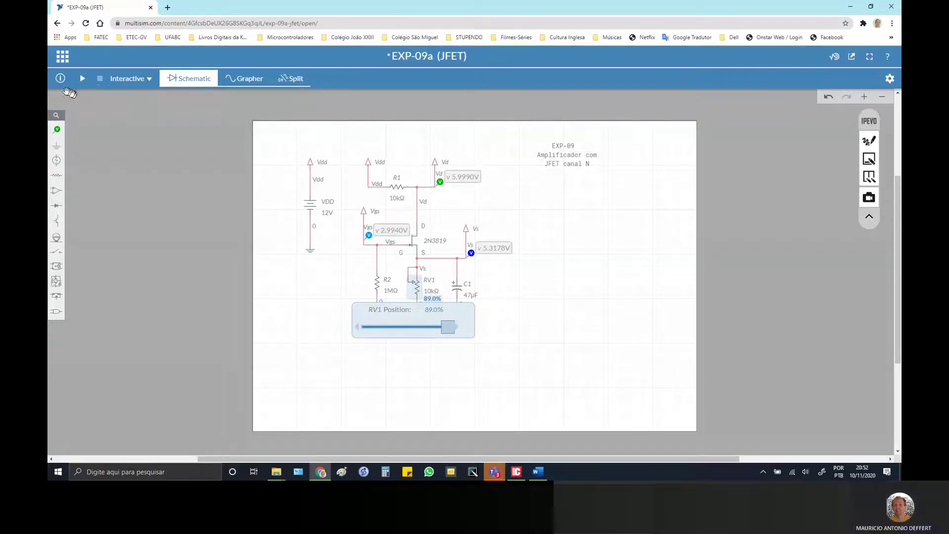
click(62, 56)
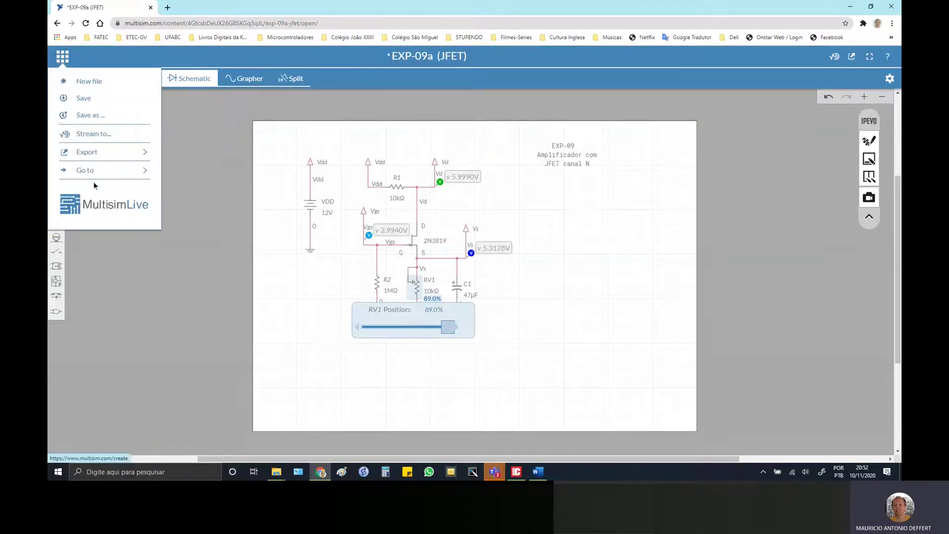
mouse_move(93, 172)
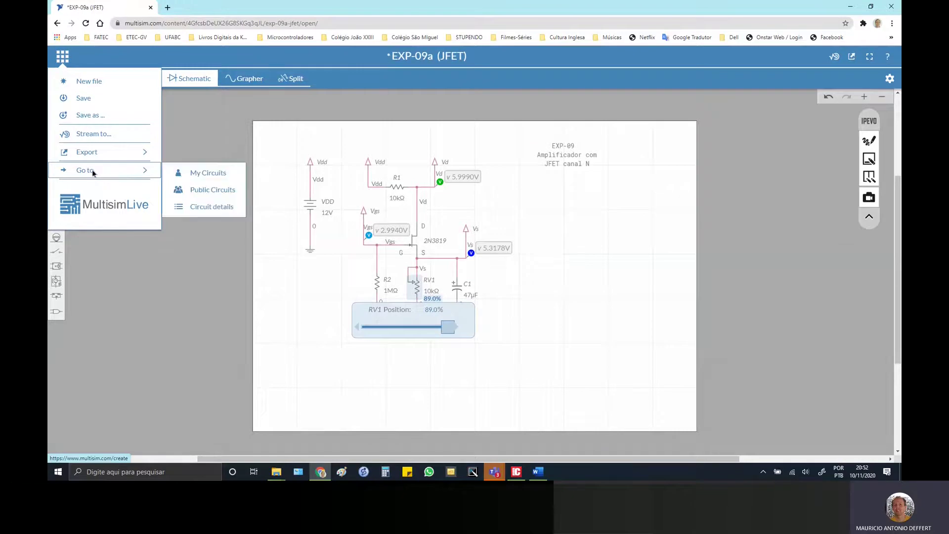
click(204, 174)
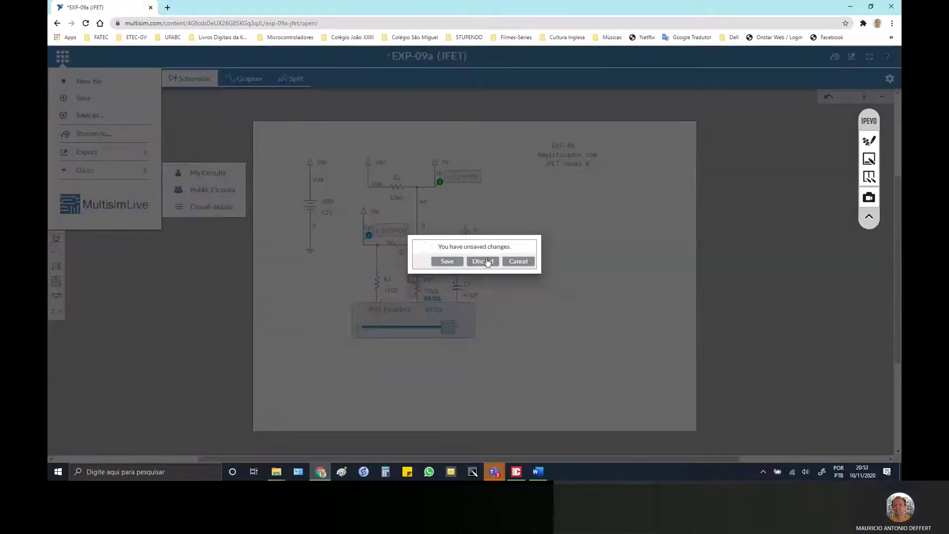
click(487, 262)
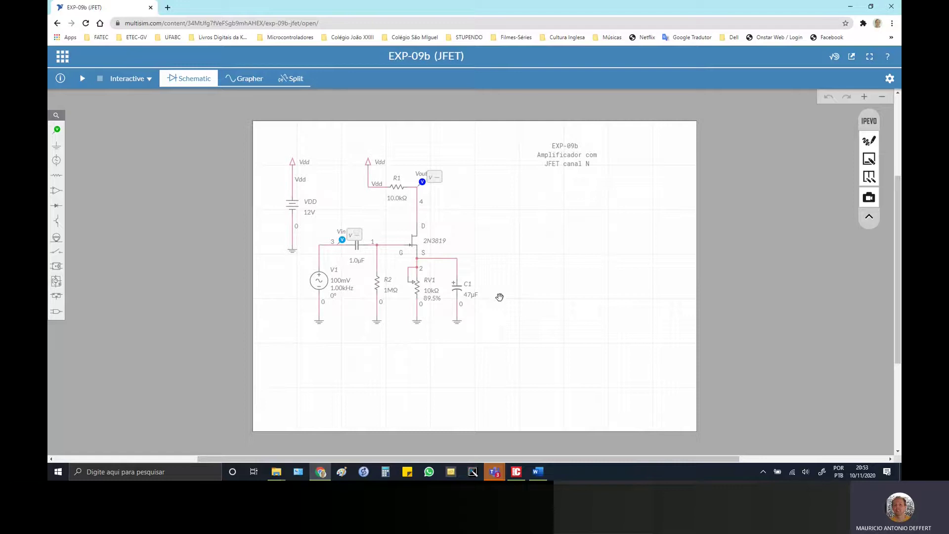
Show the schematic and grapher side by side in Split view and start the Interactive simulation.
click(291, 81)
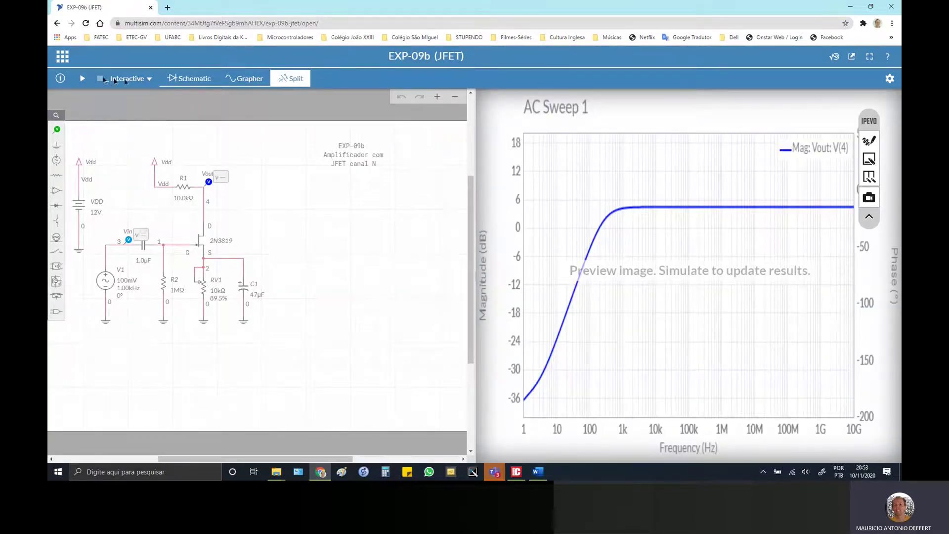
click(82, 78)
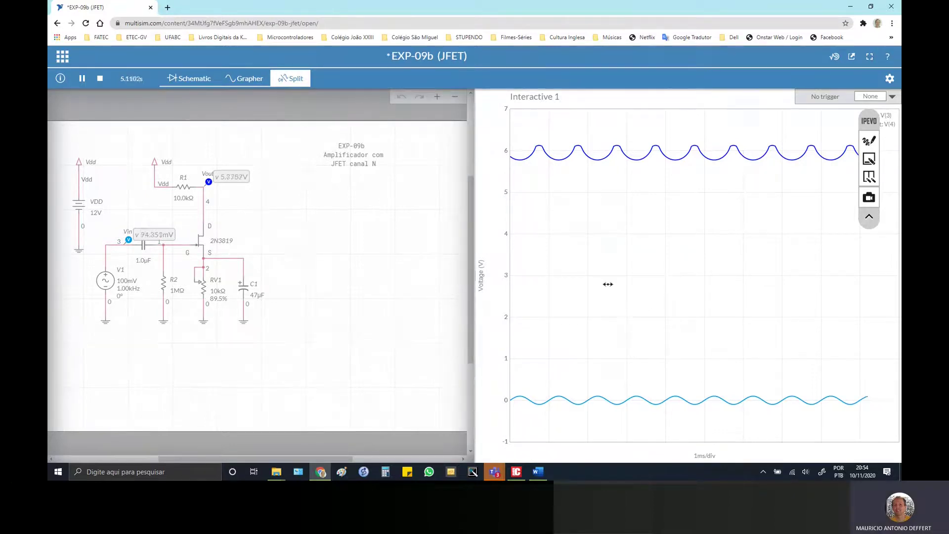
Switch to the Word handout and check the Figure 03 grid and the graph configuration in item i.
click(539, 475)
scroll(452, 248, up, 2)
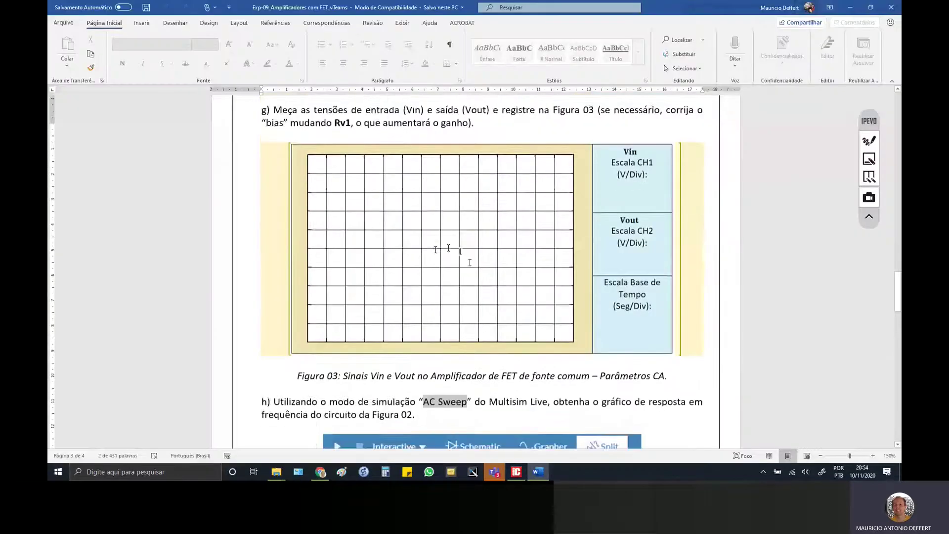
scroll(454, 270, down, 4)
scroll(456, 269, down, 5)
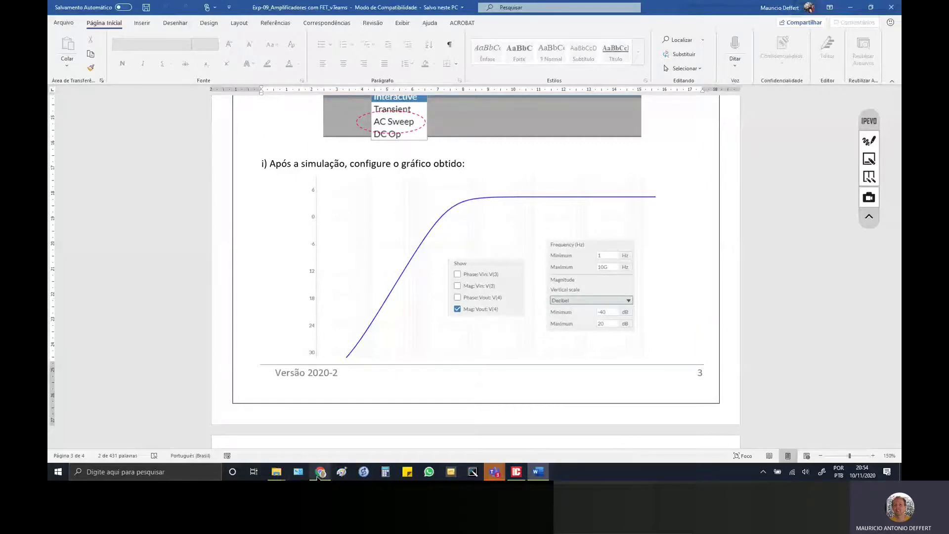
Return to Multisim Live, stop the Interactive simulation and set the simulation mode to AC Sweep.
click(320, 472)
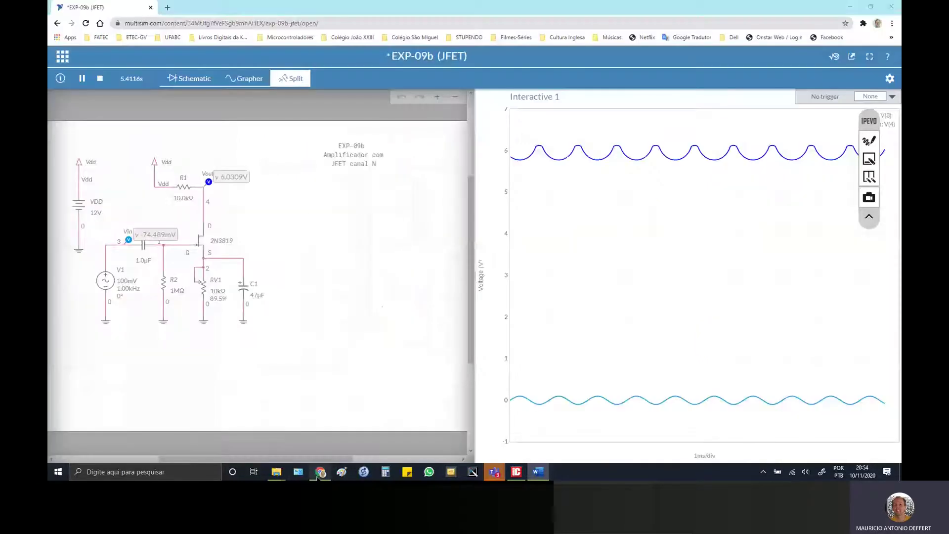
click(100, 79)
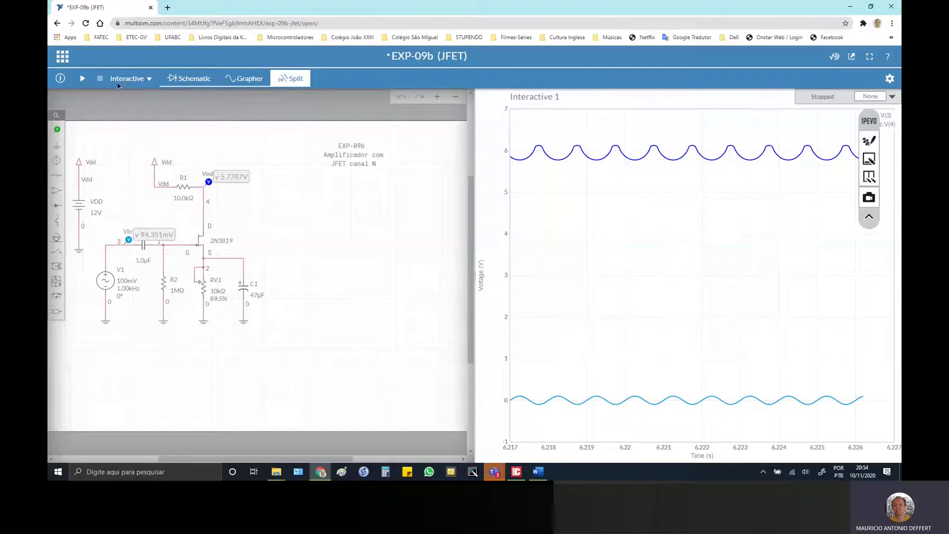
click(149, 80)
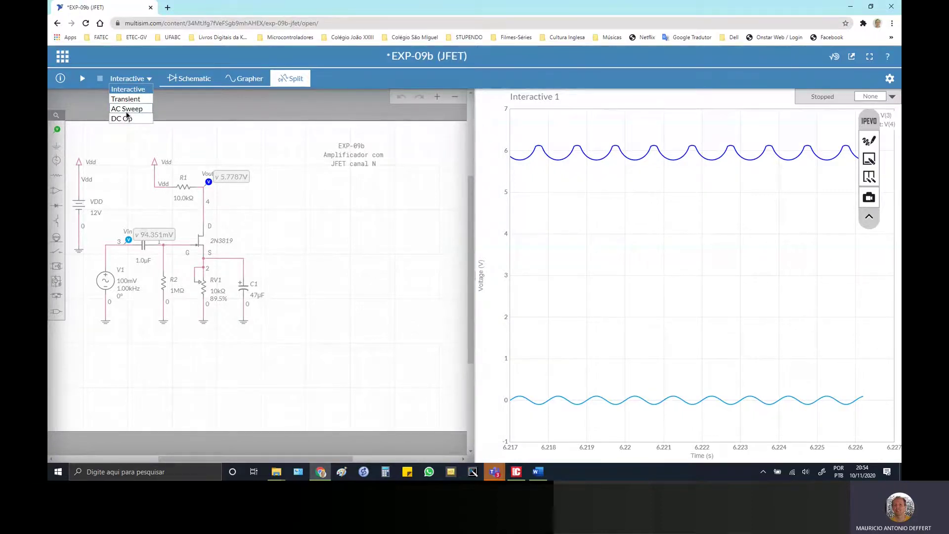
click(127, 111)
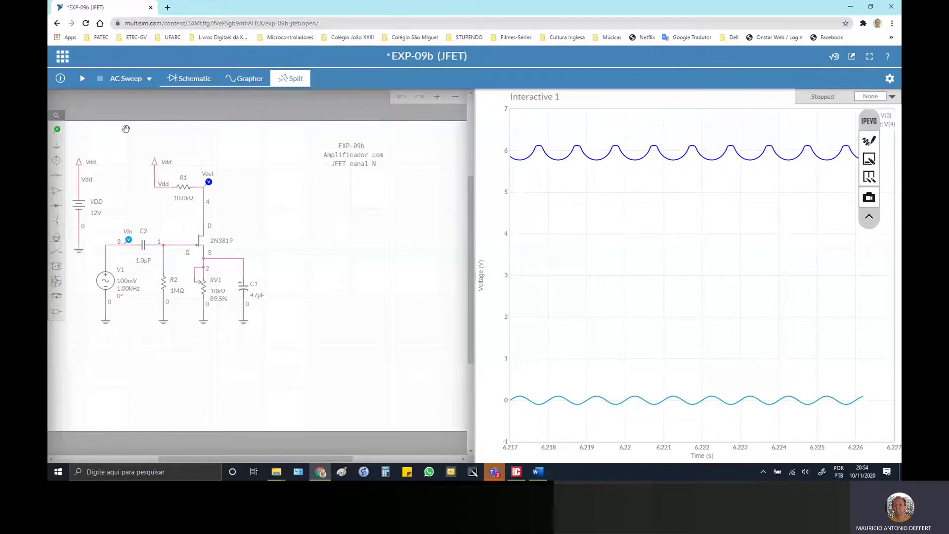
Run the AC Sweep and display the graph's settings, moving the floating IPEVO toolbar off them.
click(82, 79)
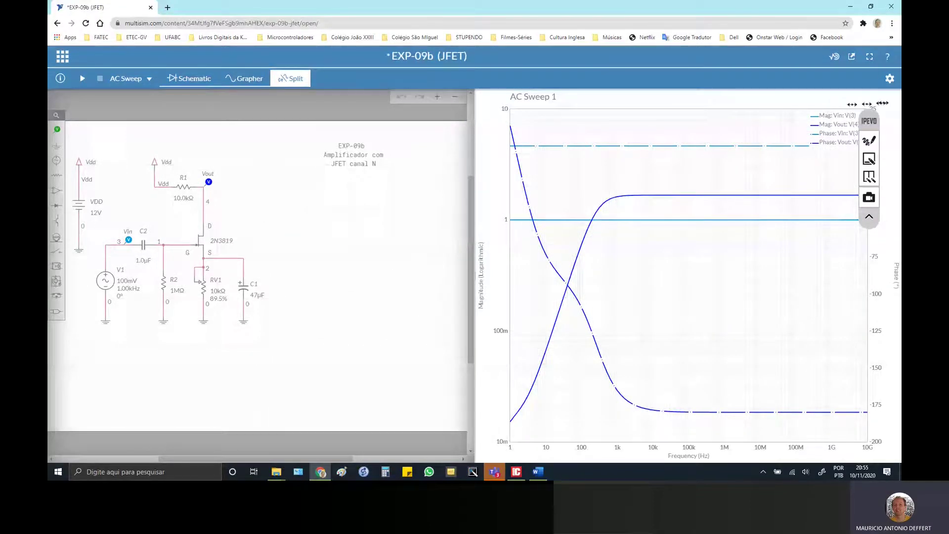
click(890, 79)
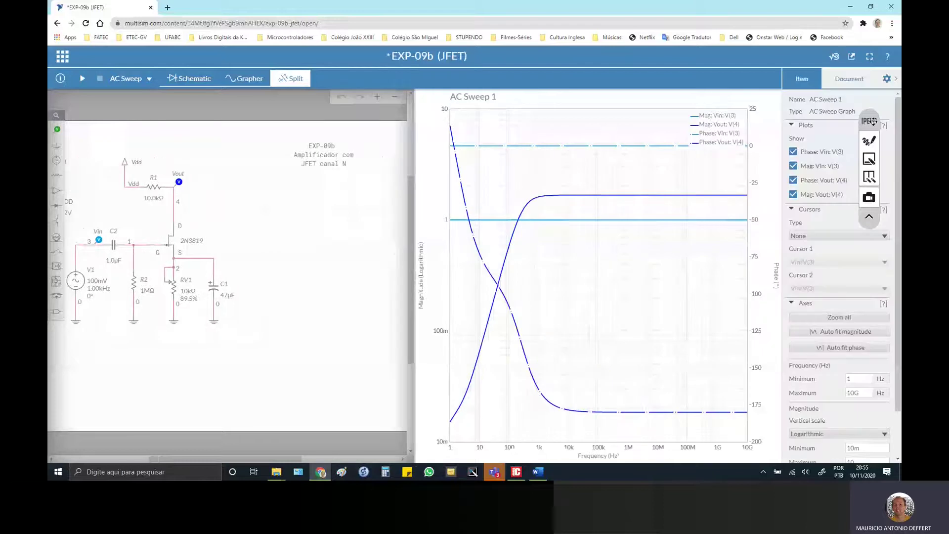
drag(869, 121, 770, 99)
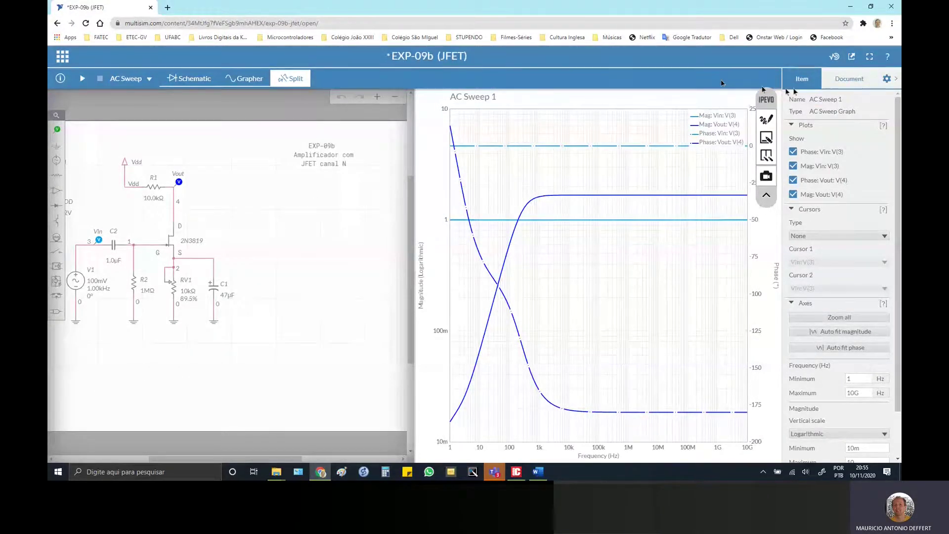
Rerun the circuit in Interactive mode to compare the Vin and Vout waveforms, and stop the simulation.
click(239, 170)
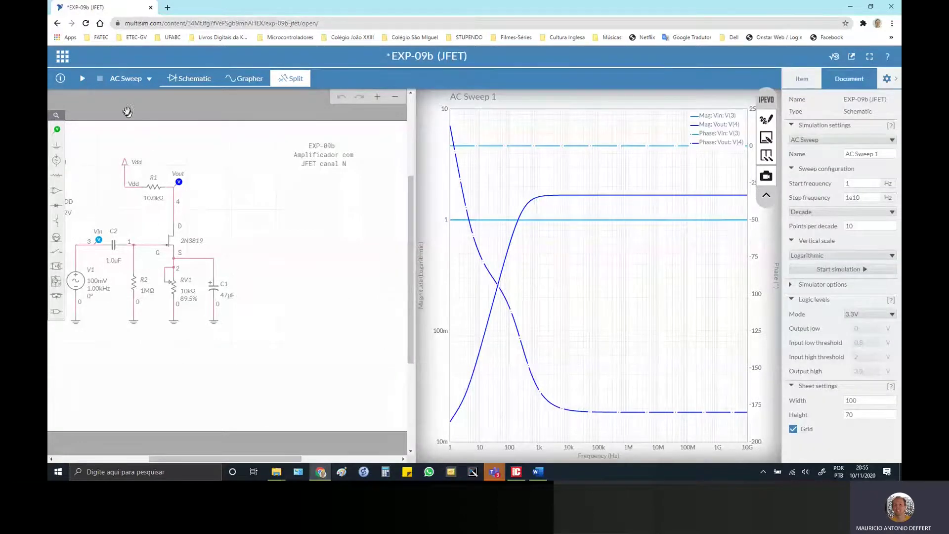
click(145, 78)
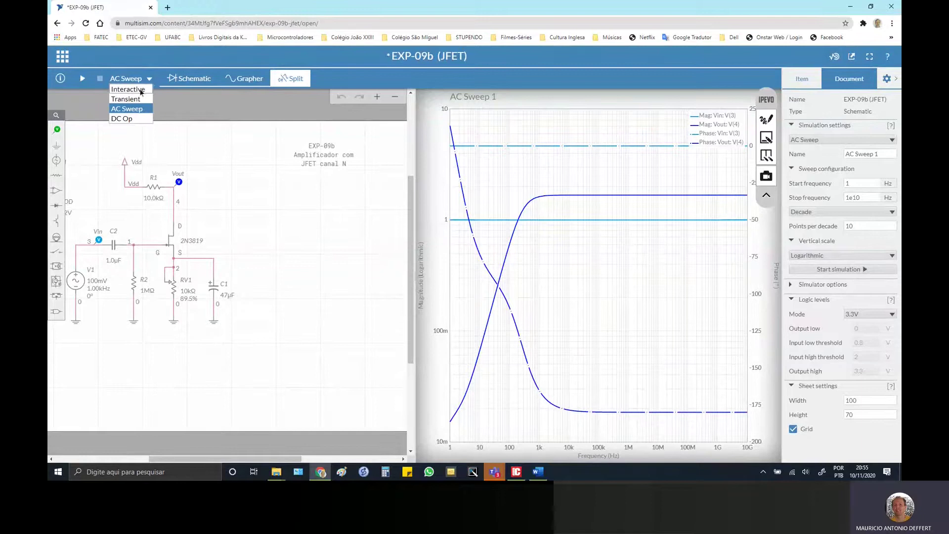
click(133, 89)
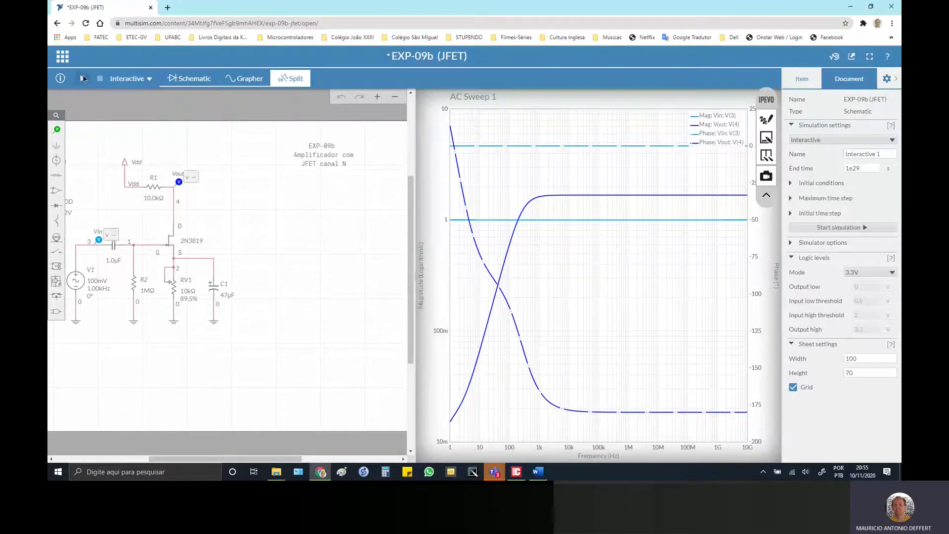
click(83, 78)
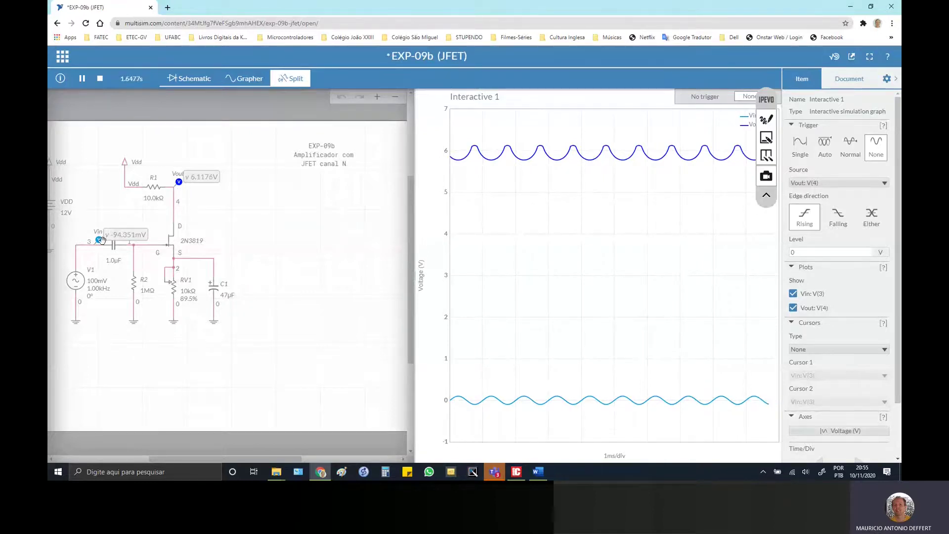
click(100, 78)
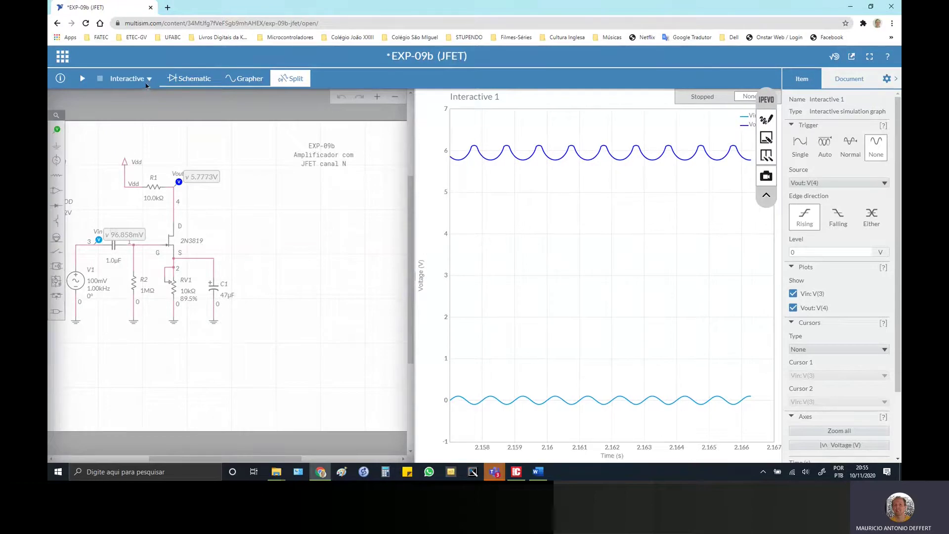
Set the simulation mode back to AC Sweep and run it to plot the frequency response.
click(147, 79)
click(126, 115)
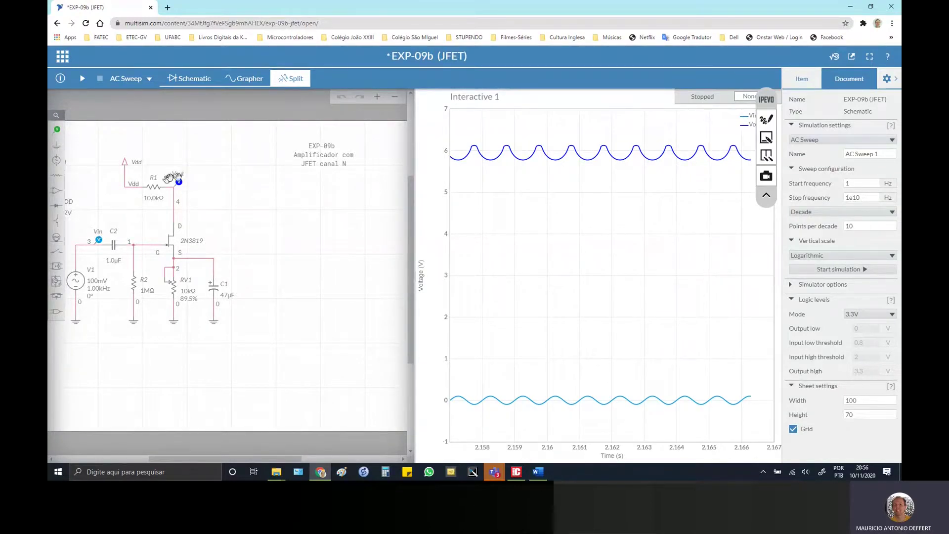
click(81, 79)
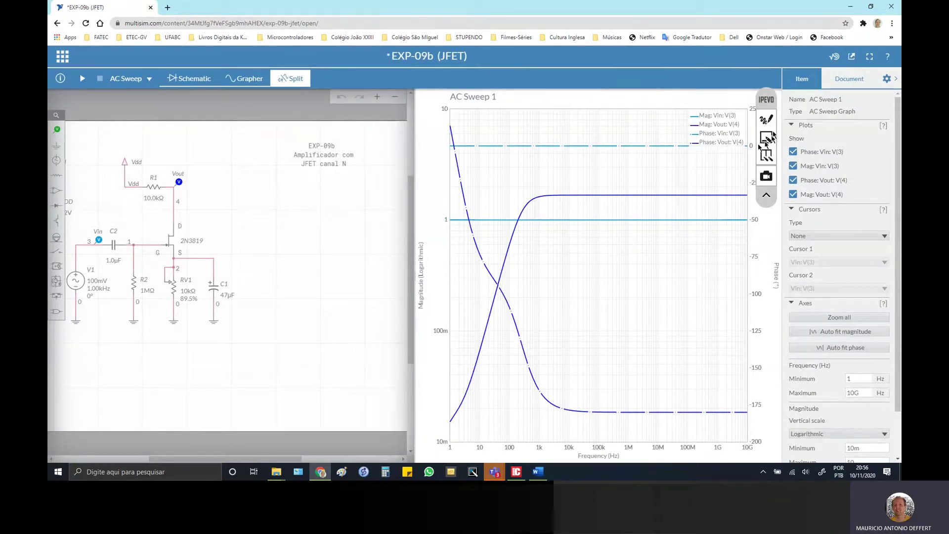
Move the IPEVO toolbar clear of the graph and hide Phase: Vin, Mag: Vin and Phase: Vout, leaving only Mag: Vout: V(4) plotted.
mouse_move(762, 100)
mouse_down()
mouse_move(377, 265)
mouse_move(336, 318)
mouse_up()
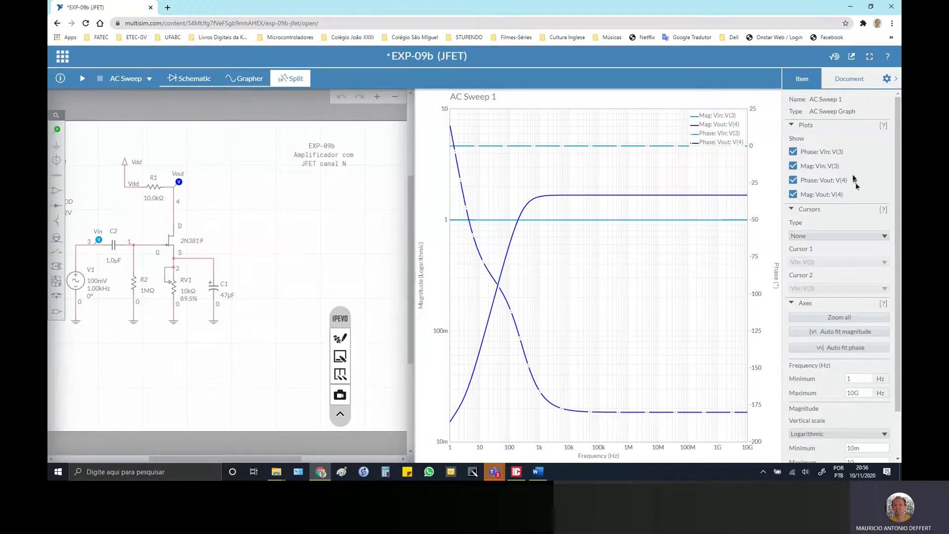
click(794, 153)
click(793, 167)
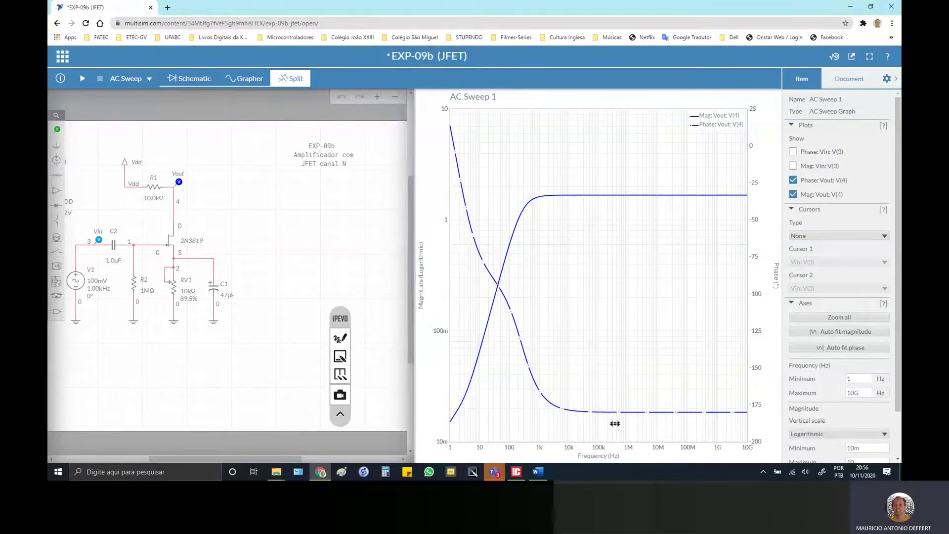
mouse_move(547, 395)
click(793, 181)
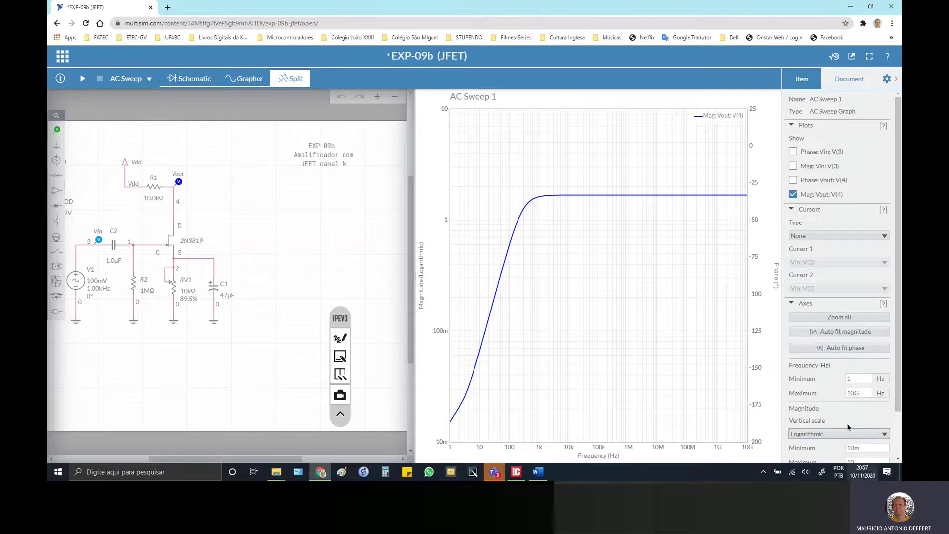
Set the vertical scale of the AC Sweep graph's magnitude axis to Decibel.
scroll(845, 373, down, 1)
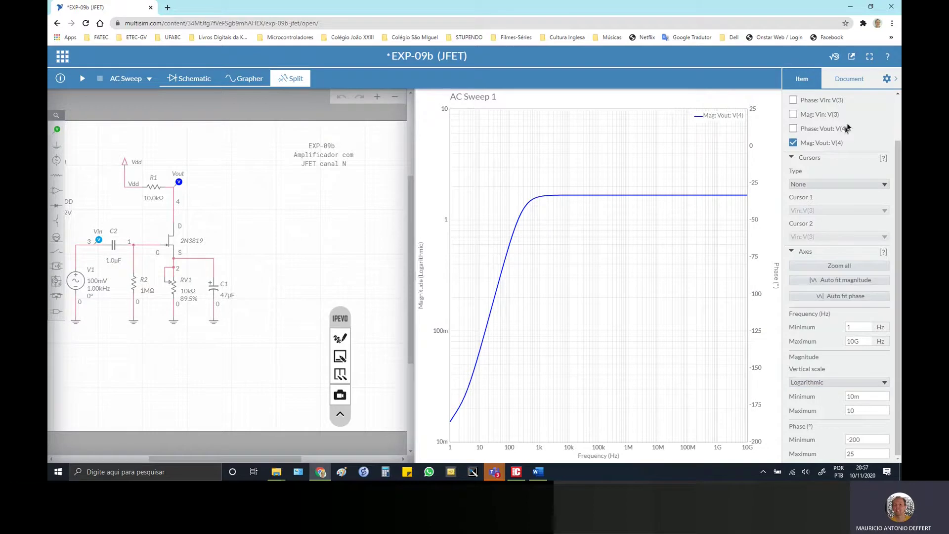
click(836, 384)
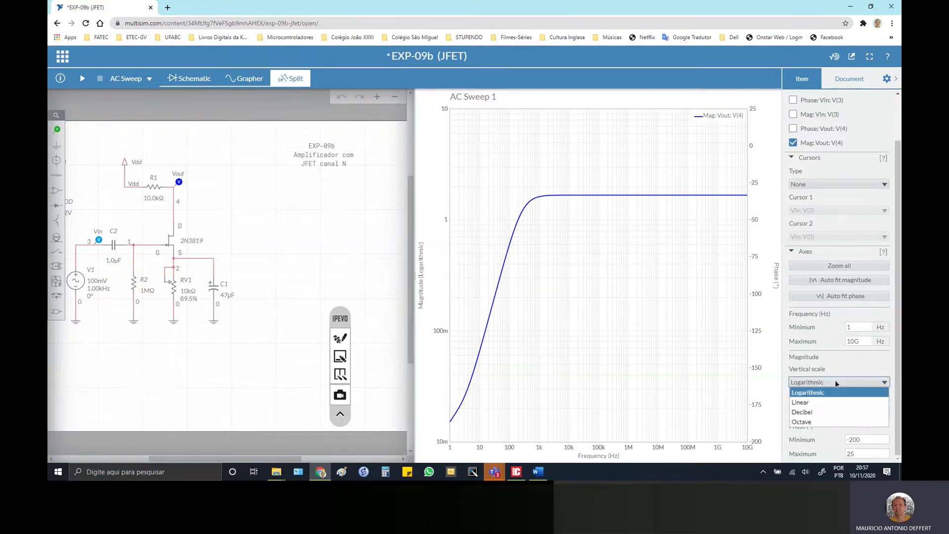
click(806, 414)
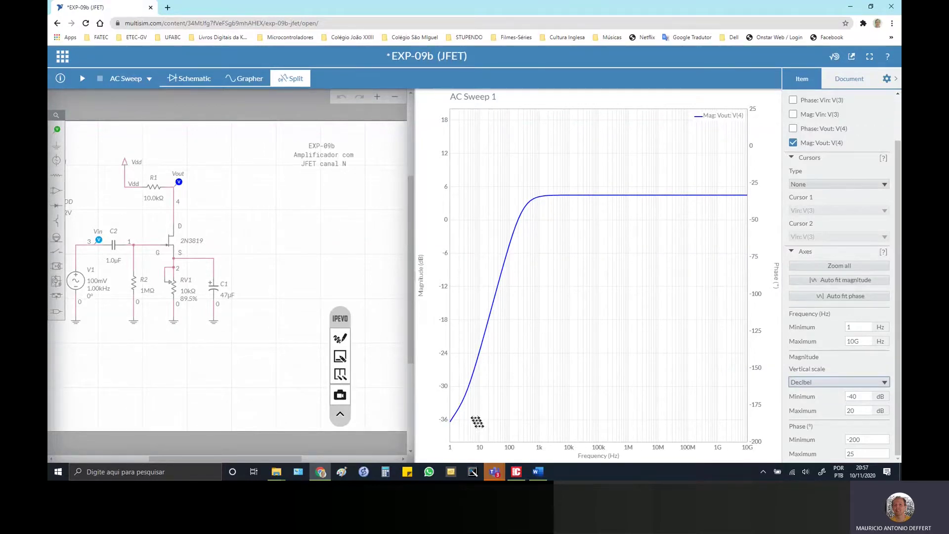
Switch to the Word lab handout, move the IPEVO toolbar off the page and review steps h and i on the AC Sweep graph.
mouse_move(470, 385)
mouse_move(674, 195)
click(538, 473)
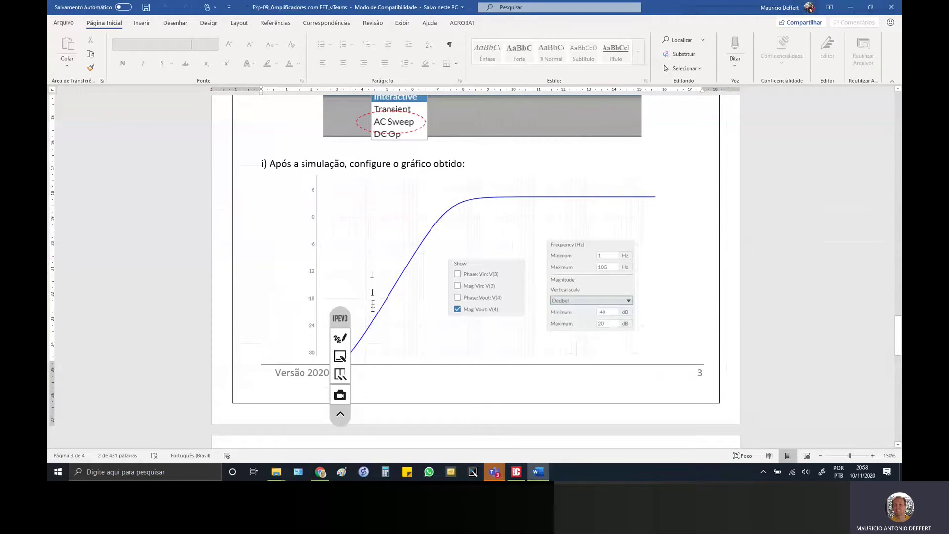
drag(341, 319, 860, 125)
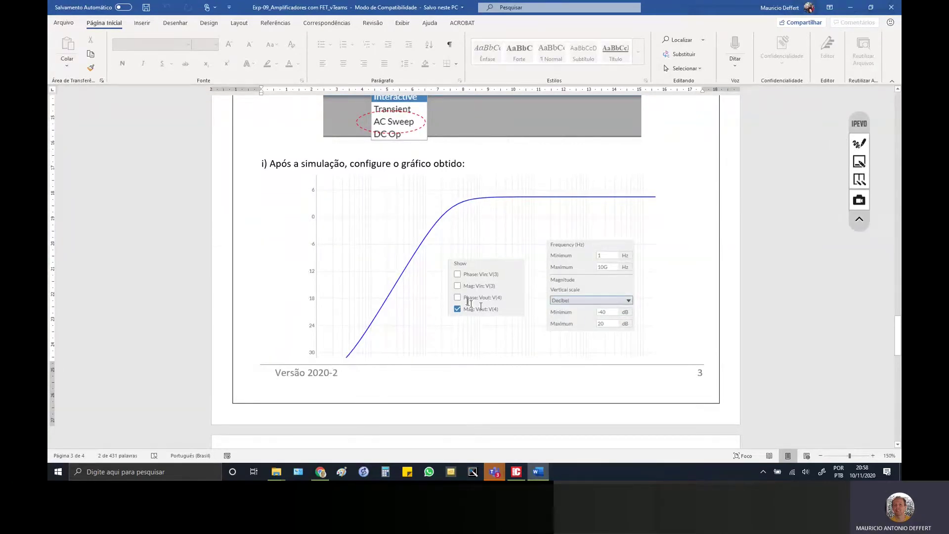
scroll(450, 283, up, 1)
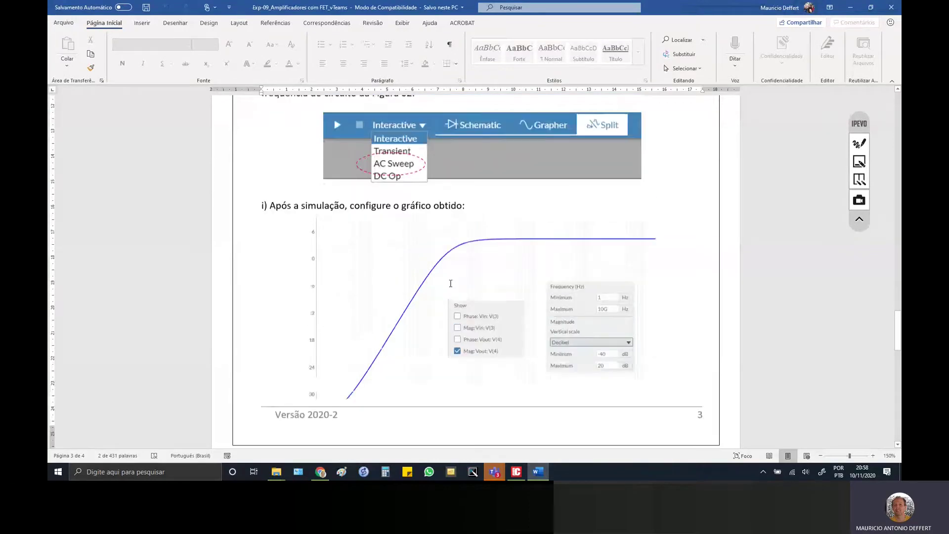
scroll(451, 284, up, 1)
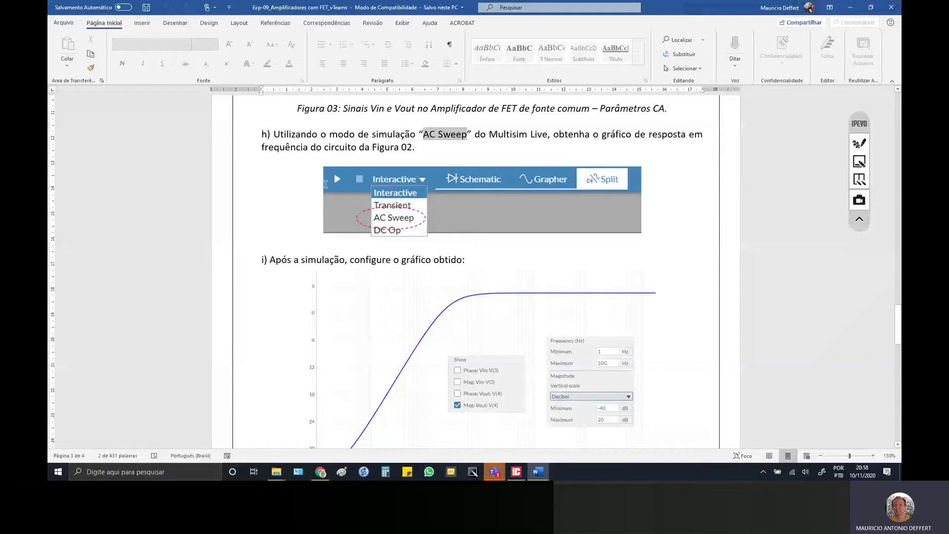
scroll(326, 184, down, 2)
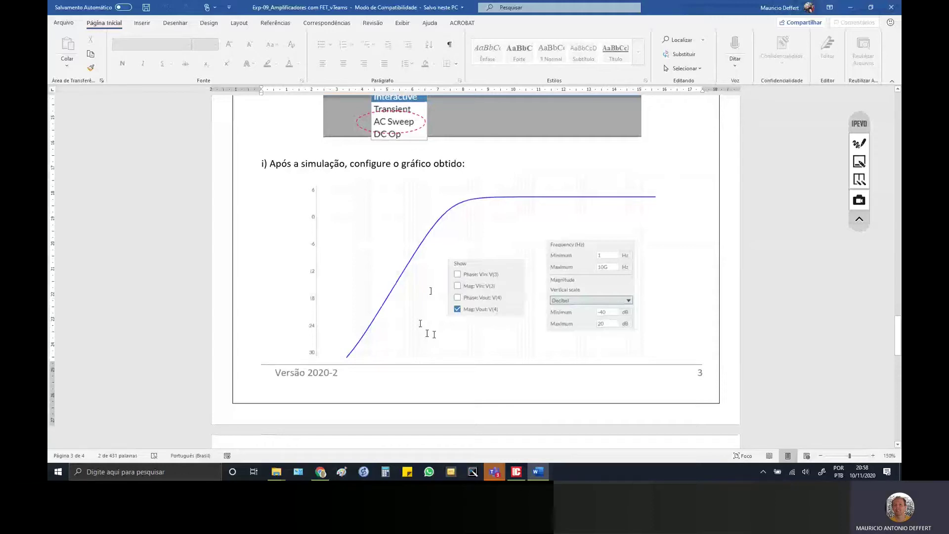
Look over the MUDANÇA NA CARGA steps in the handout and go back to the amplifier circuit in Figura 02.
scroll(421, 323, down, 5)
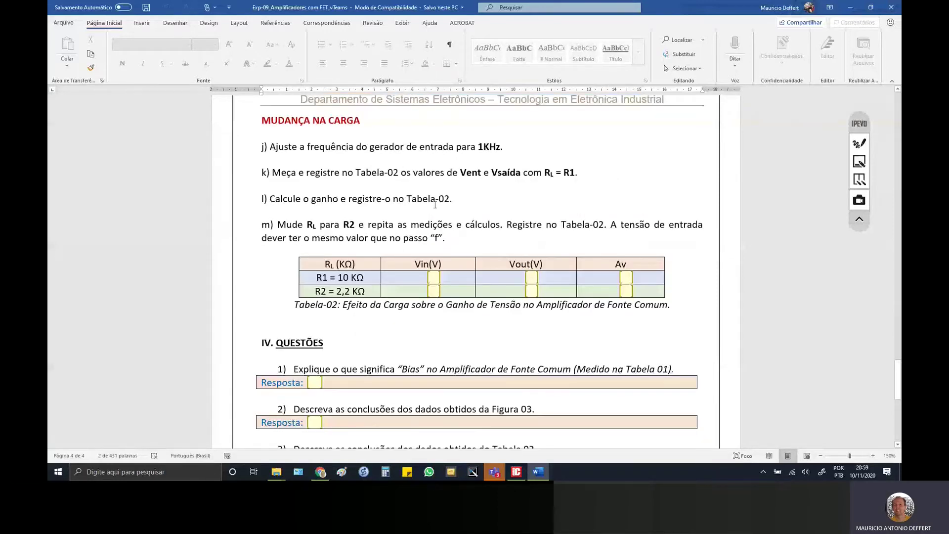
scroll(435, 205, up, 2)
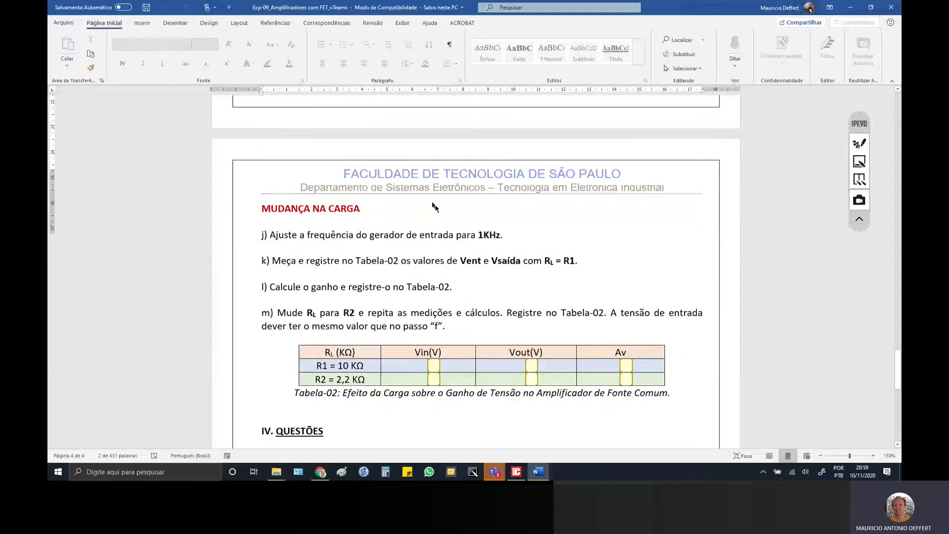
scroll(433, 205, up, 15)
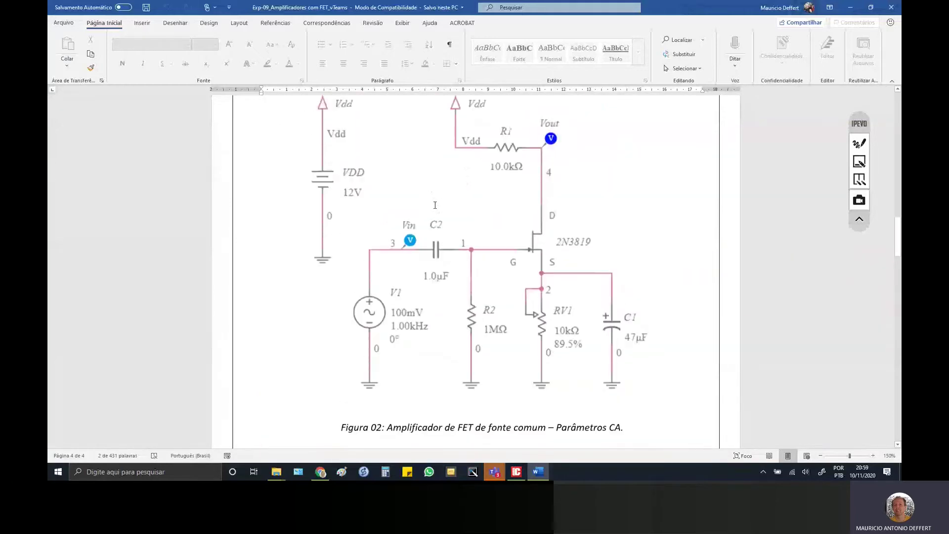
scroll(435, 205, down, 2)
scroll(435, 204, up, 2)
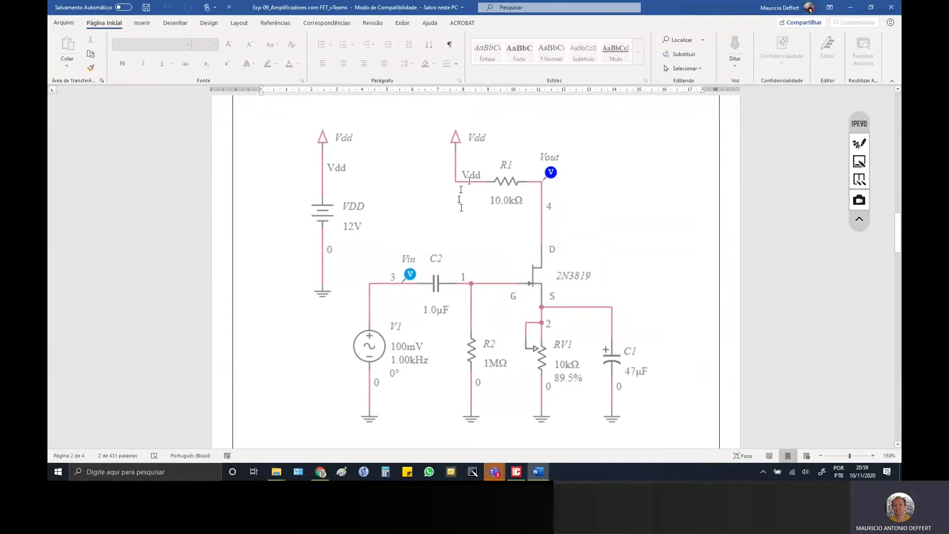
Return to the MUDANÇA NA CARGA section and examine steps j to m and the R1 = 10 KΩ load entry in Tabela-02.
scroll(524, 286, down, 10)
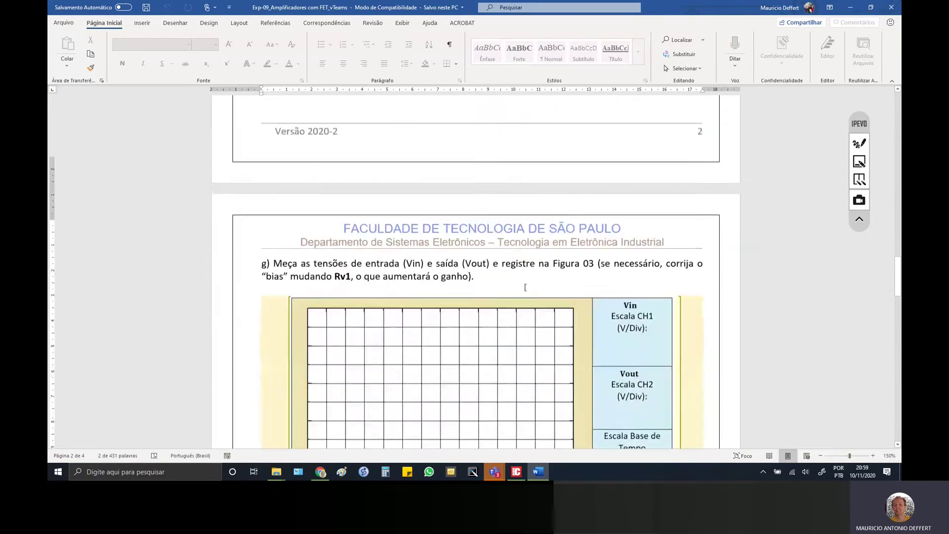
scroll(525, 287, down, 15)
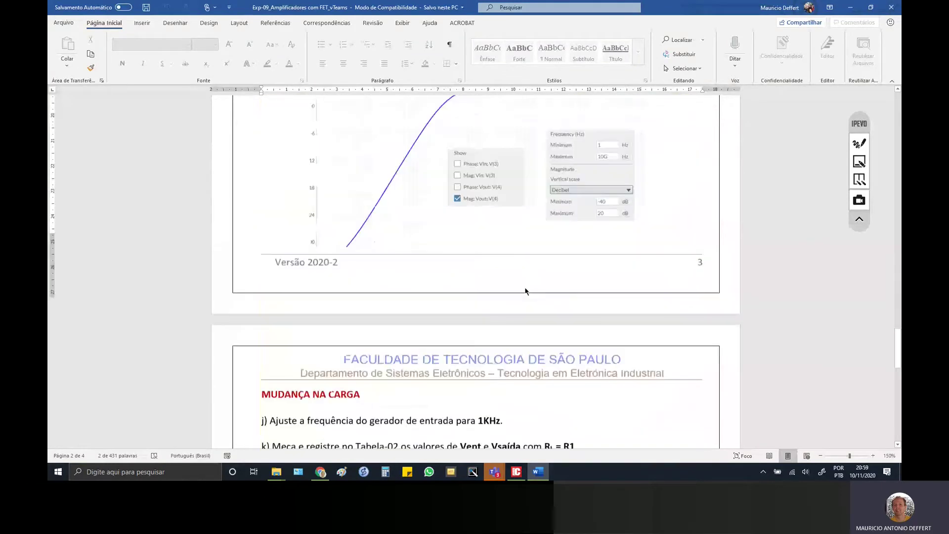
scroll(526, 289, down, 8)
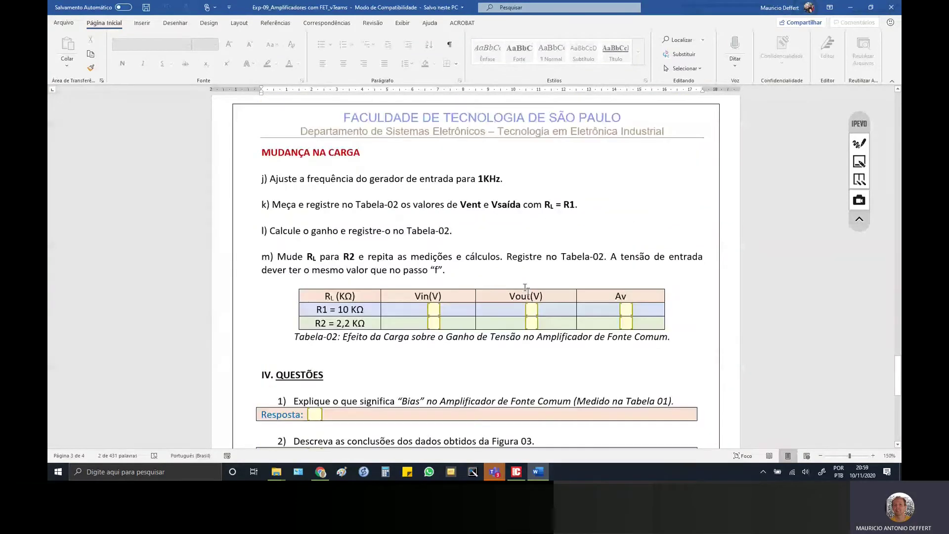
scroll(525, 289, down, 1)
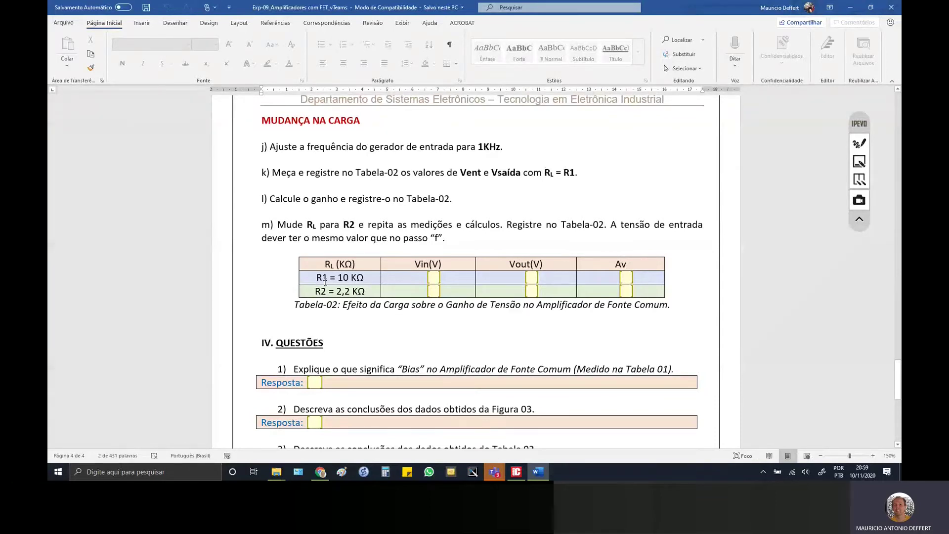
drag(330, 277, 367, 278)
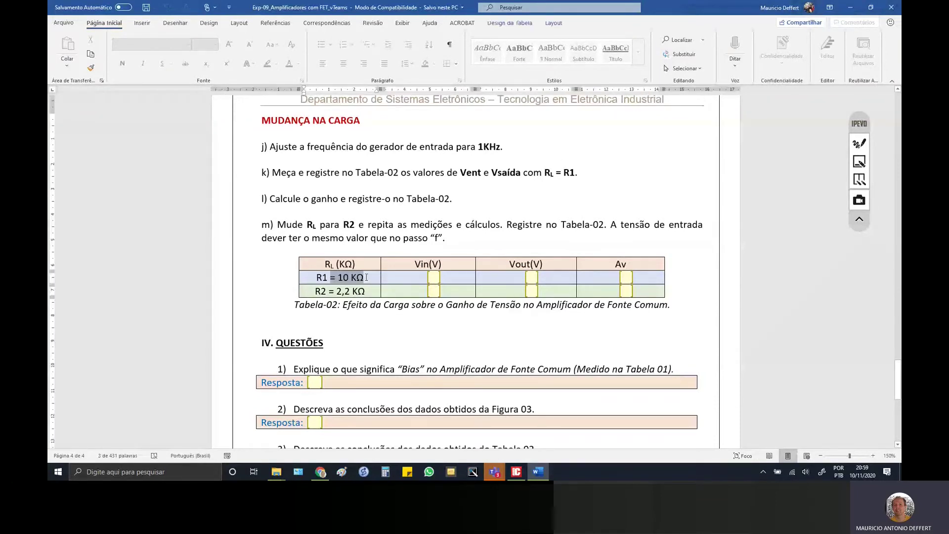
click(638, 212)
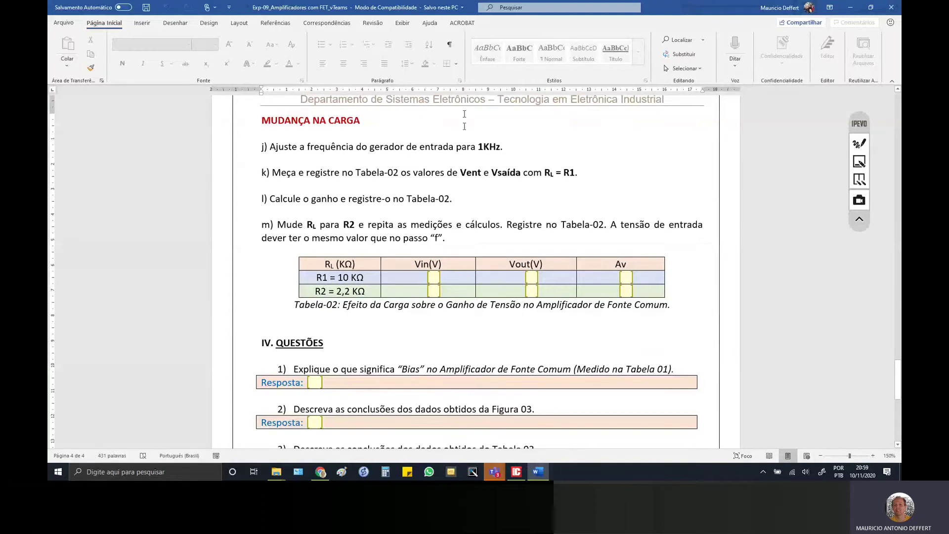